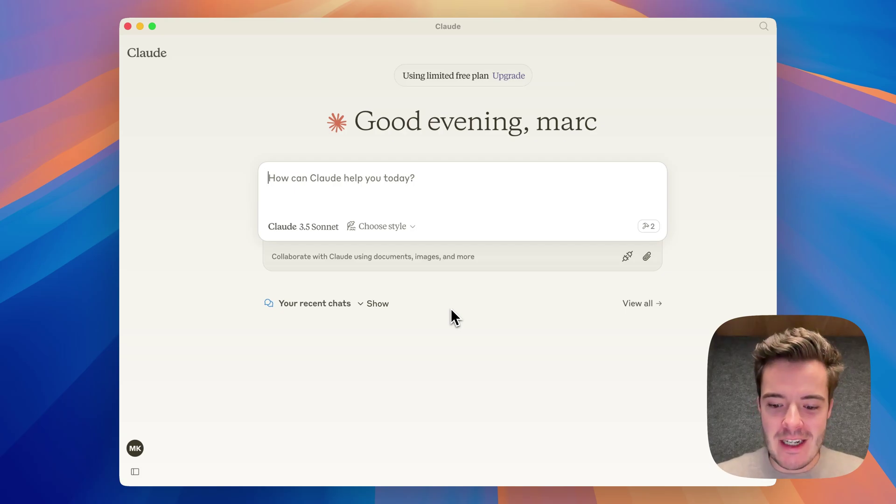
# Step: Check the langfuse MCP server's command and arguments in the developer settings, and close the settings
pyautogui.press('super+comma')
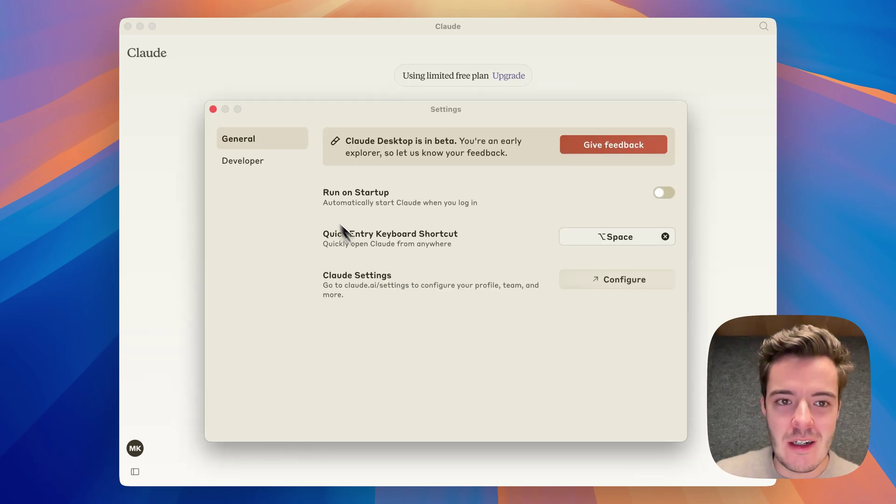
pyautogui.click(266, 166)
pyautogui.click(359, 169)
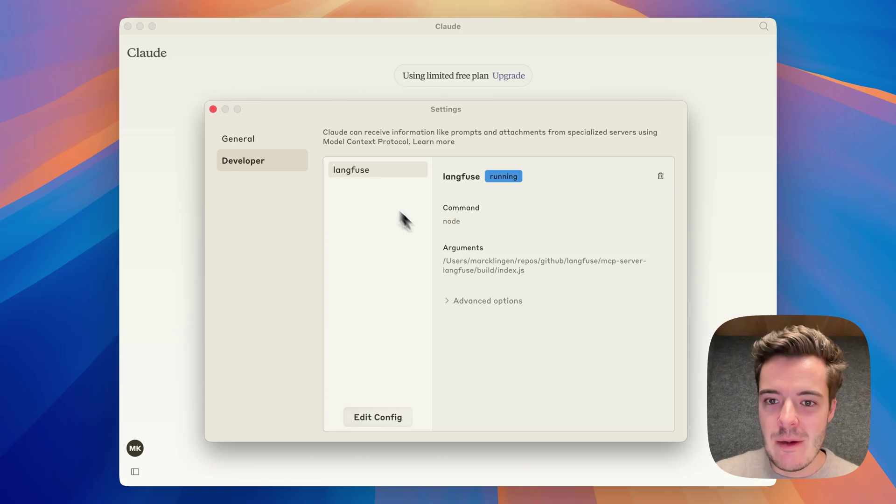
pyautogui.moveTo(526, 271); pyautogui.dragTo(475, 264)
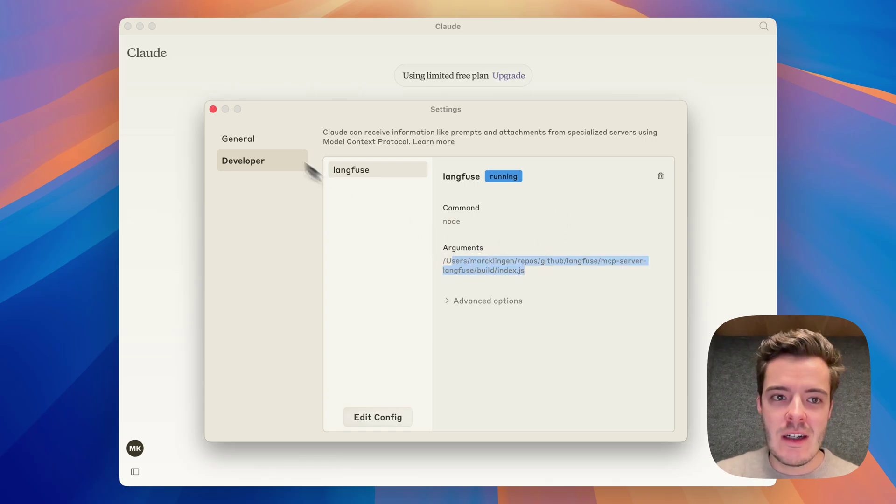
pyautogui.click(214, 109)
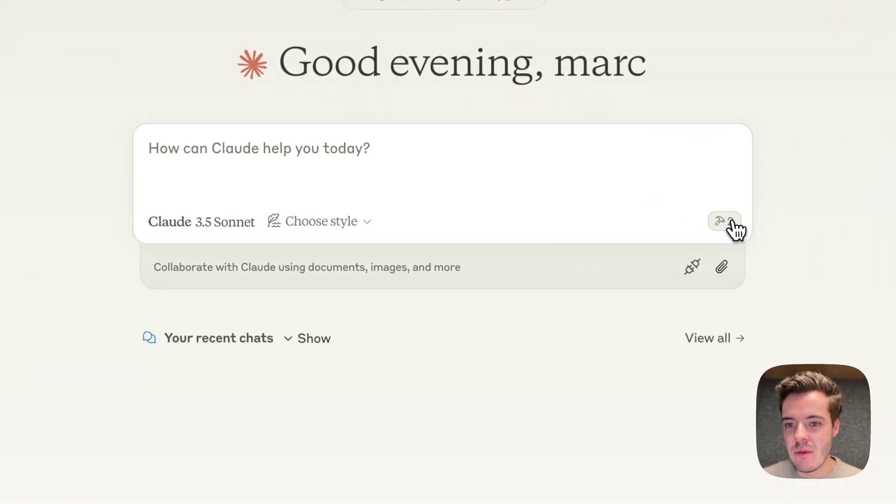
# Step: Review the MCP tools that the langfuse server provides to the chat, and close the overview
pyautogui.click(734, 224)
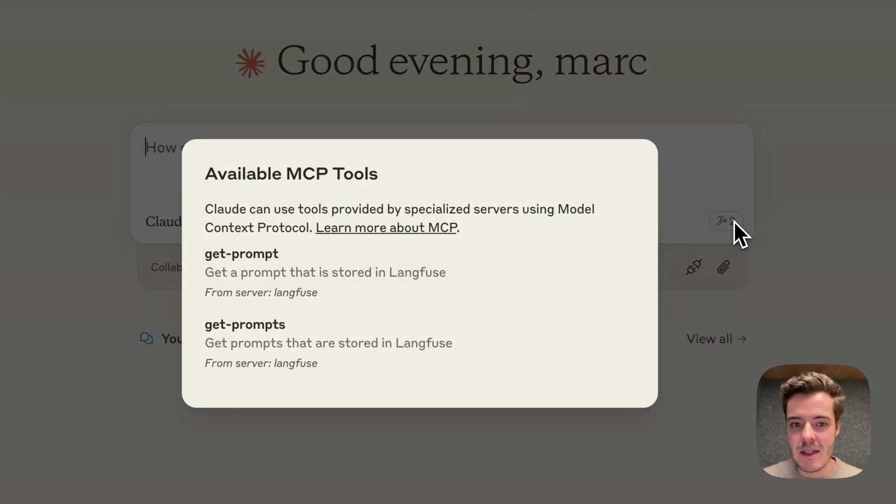
pyautogui.moveTo(212, 253); pyautogui.dragTo(279, 254)
pyautogui.moveTo(213, 325); pyautogui.dragTo(286, 325)
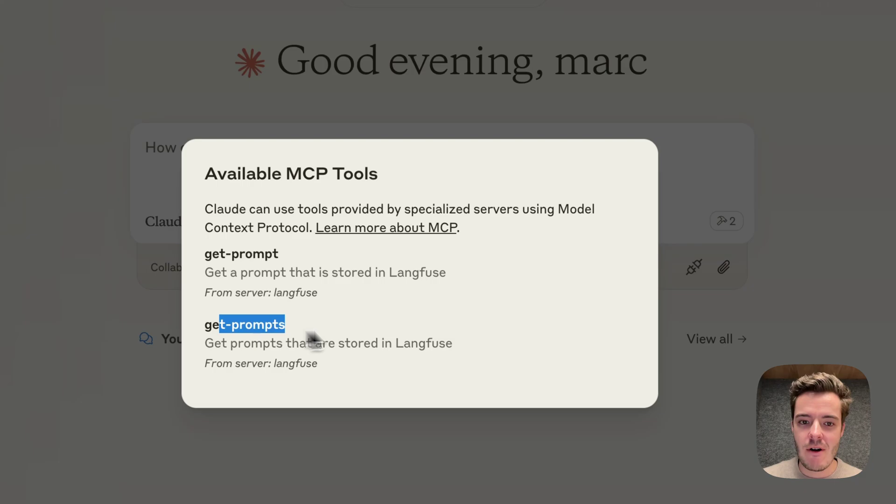
pyautogui.click(410, 322)
pyautogui.click(705, 158)
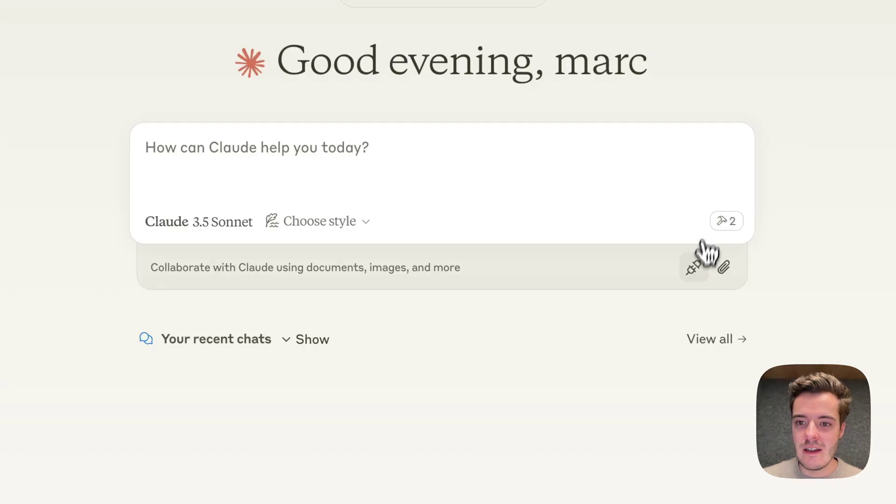
# Step: Browse the langfuse prompts available as MCP integrations and choose event-planner for the new chat
pyautogui.click(700, 275)
pyautogui.click(276, 308)
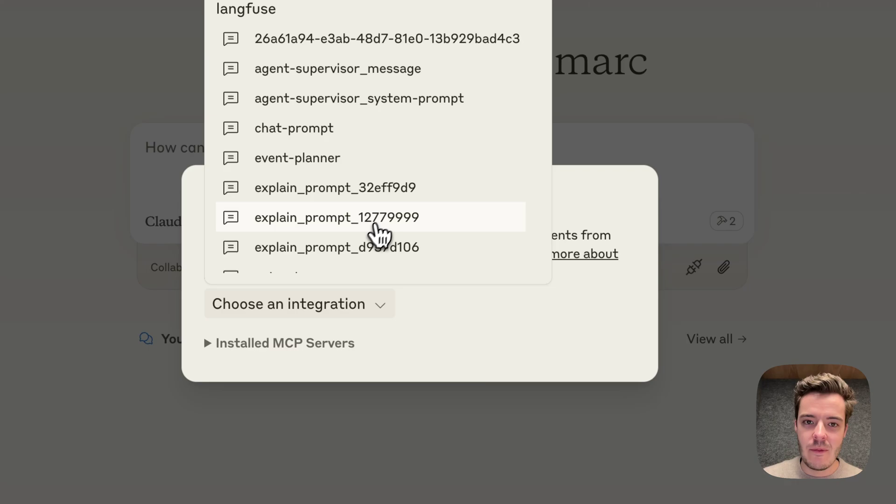
pyautogui.scroll(-10, 381, 228)
pyautogui.scroll(5, 382, 226)
pyautogui.scroll(6, 386, 228)
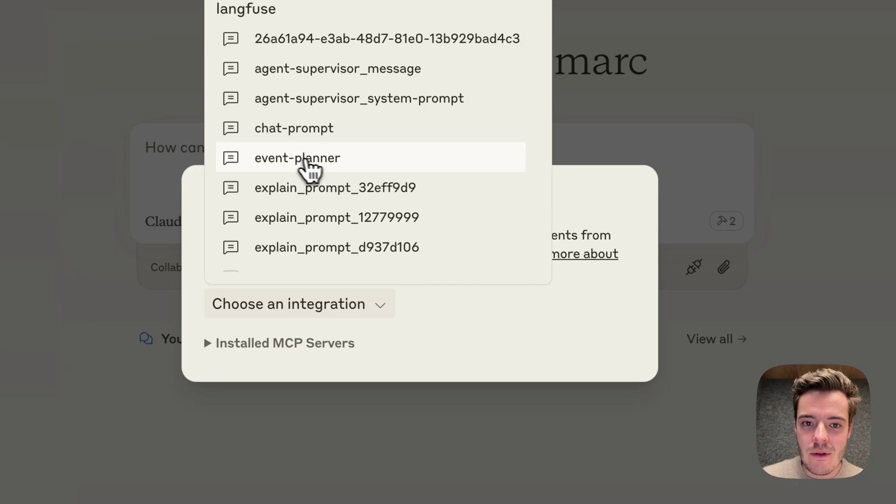
pyautogui.click(309, 164)
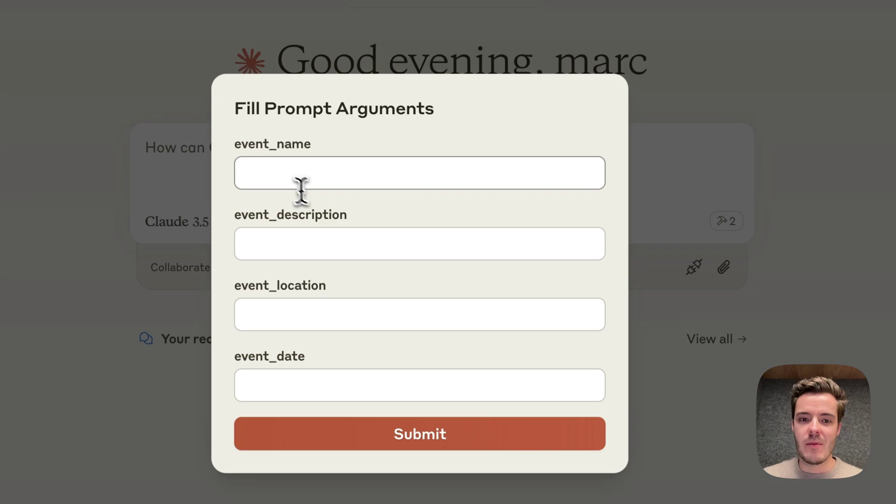
# Step: Fill in the event name "Birthday party", a description saying whom the event is for, and the location "London"
pyautogui.click(284, 176)
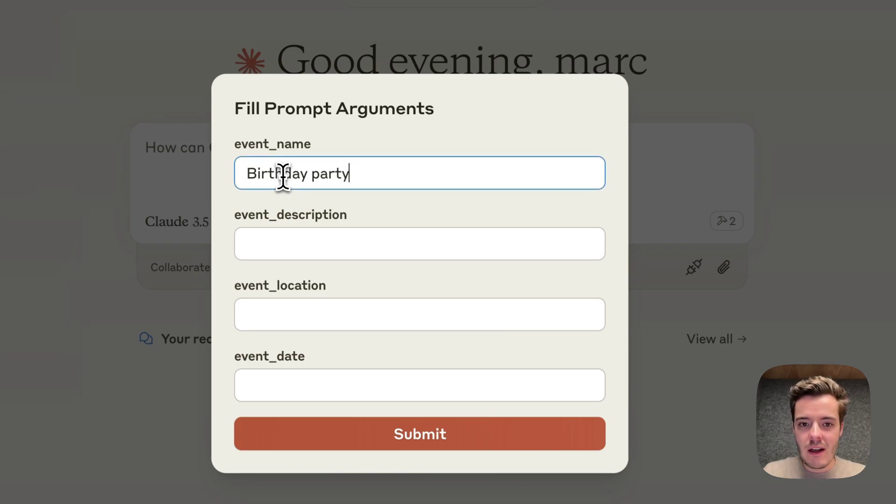
pyautogui.press('Tab')
pyautogui.write('For Ma')
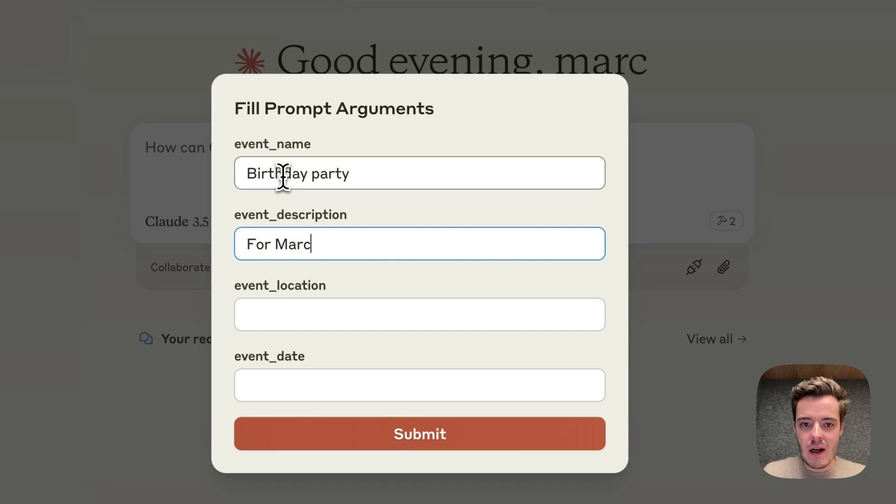
pyautogui.press('Tab')
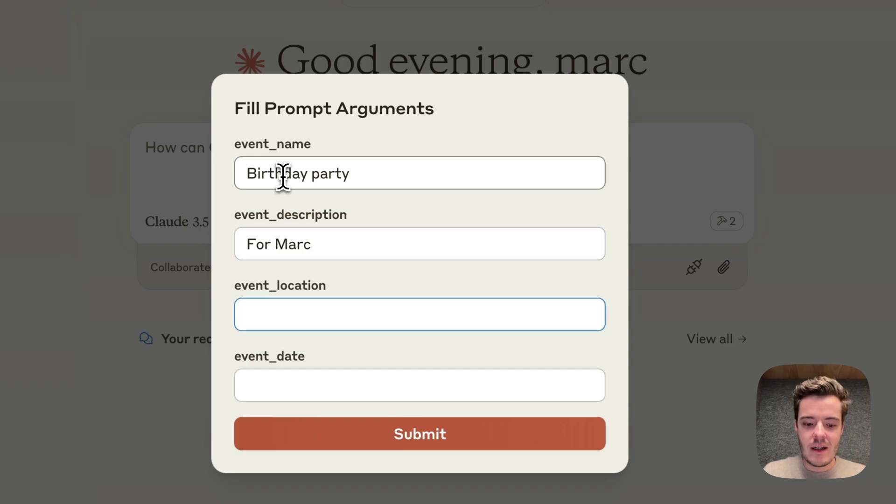
pyautogui.write('London')
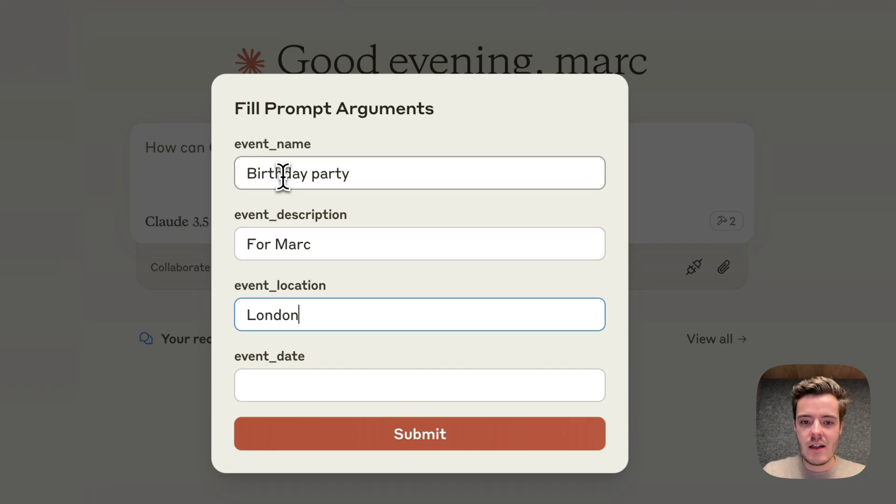
# Step: Set the event date to "Tomorrow", submit the prompt arguments, and send the attached event-planner prompt
pyautogui.press('Tab')
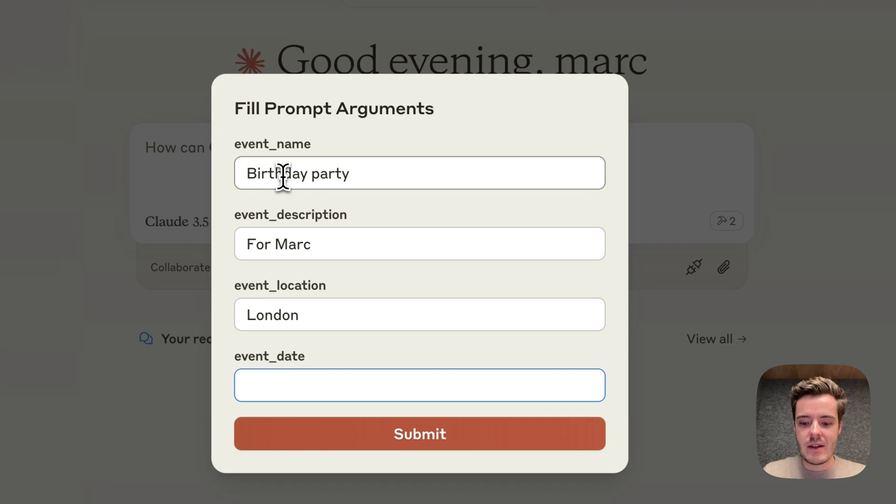
pyautogui.press('BackSpace')
pyautogui.press('BackSpace')
pyautogui.press('BackSpace')
pyautogui.press('BackSpace')
pyautogui.press('BackSpace')
pyautogui.press('BackSpace')
pyautogui.press('BackSpace')
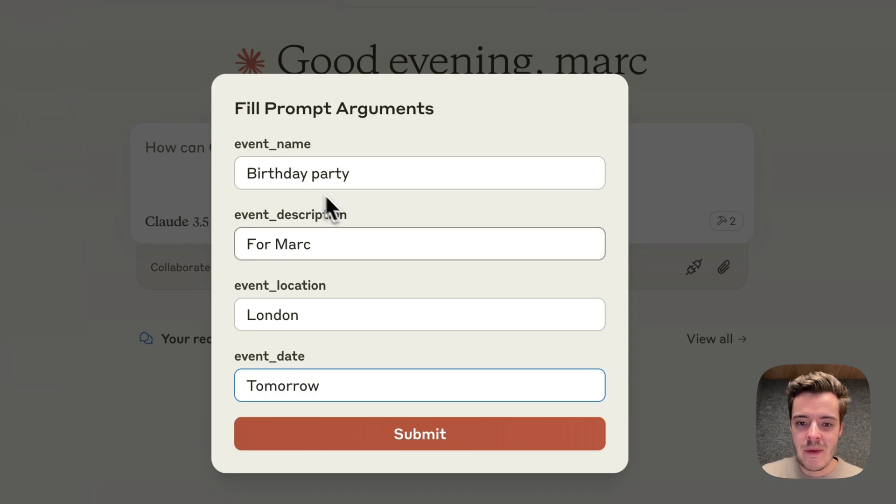
pyautogui.click(411, 436)
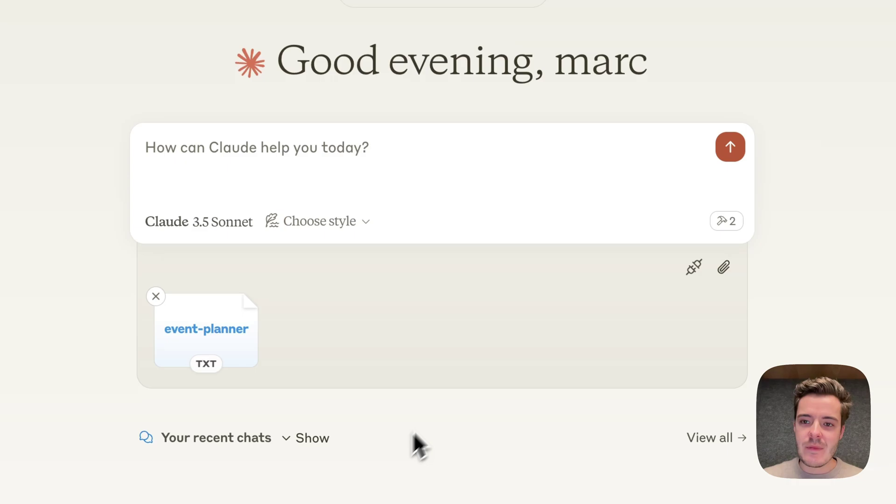
pyautogui.click(736, 164)
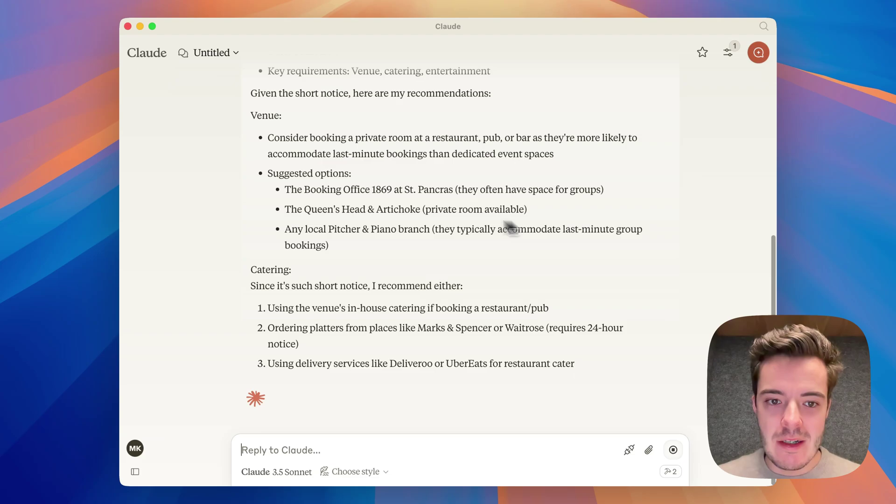
# Step: Inspect the compiled text of the attached event-planner prompt, close it, and skim the generated party plan
pyautogui.scroll(15, 381, 323)
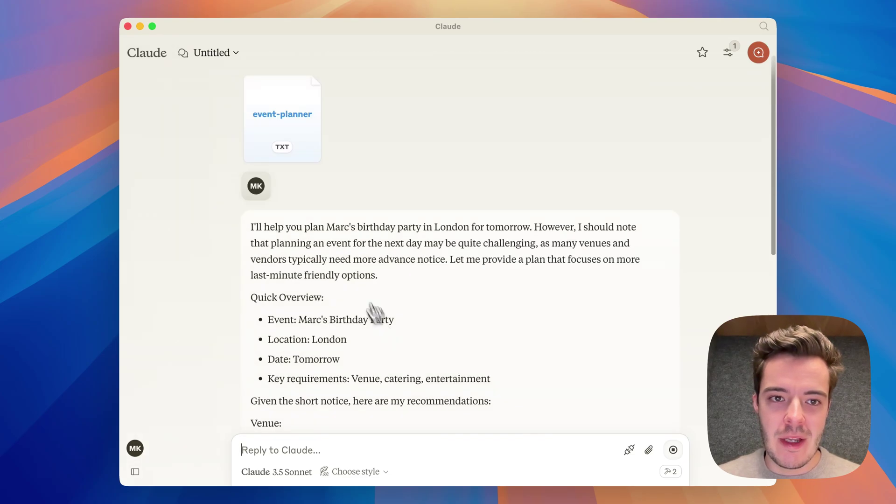
pyautogui.click(276, 114)
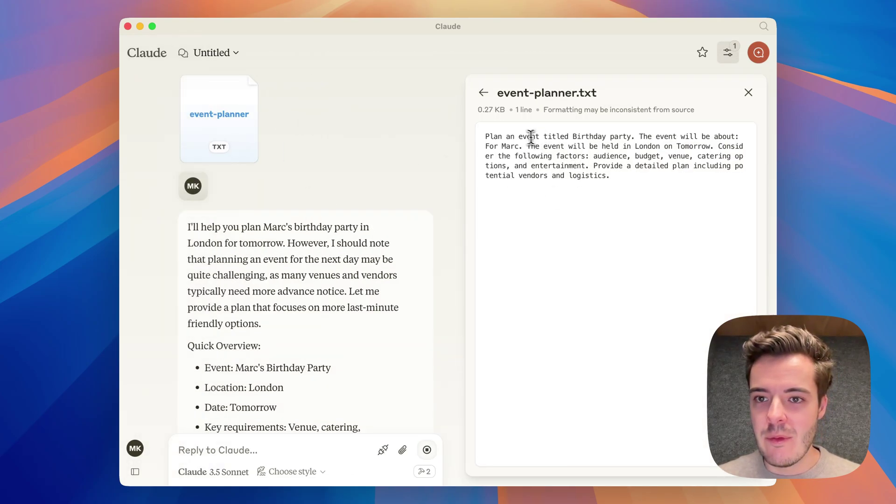
pyautogui.moveTo(519, 137); pyautogui.dragTo(609, 183)
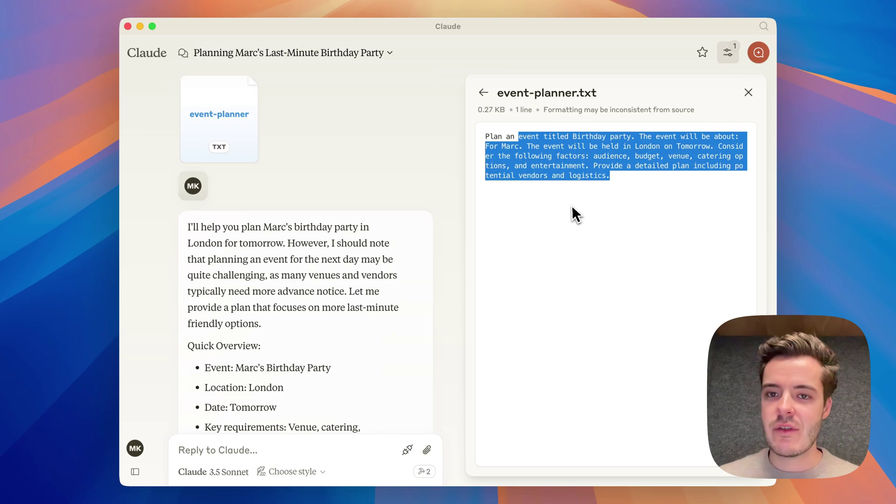
pyautogui.click(484, 93)
pyautogui.click(748, 93)
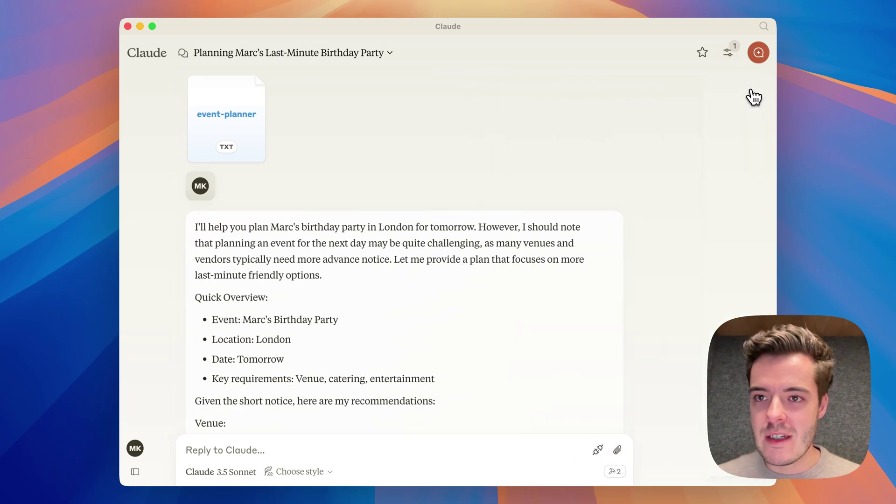
pyautogui.scroll(-15, 449, 280)
pyautogui.scroll(15, 461, 321)
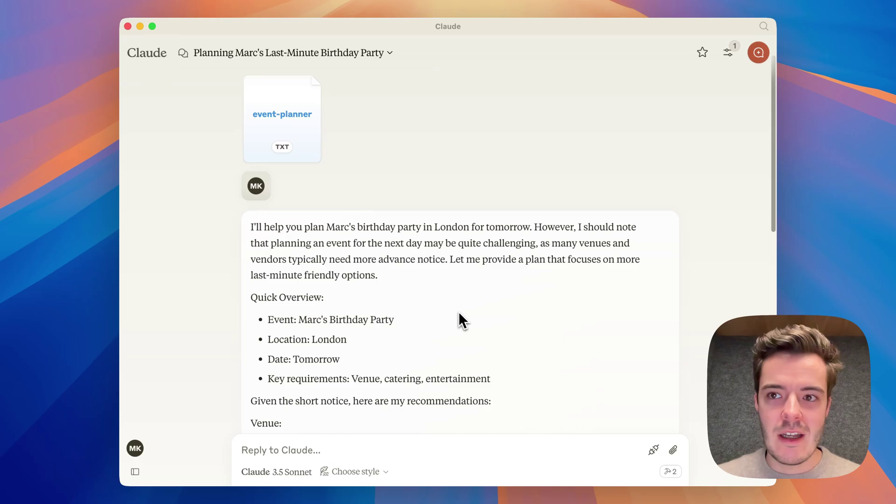
# Step: Start a new chat and check which MCP tools are available in it
pyautogui.click(147, 53)
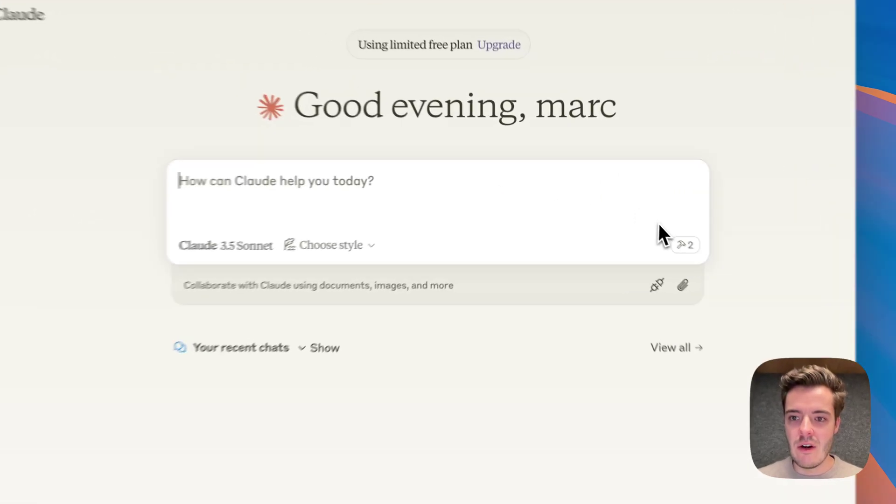
pyautogui.click(690, 245)
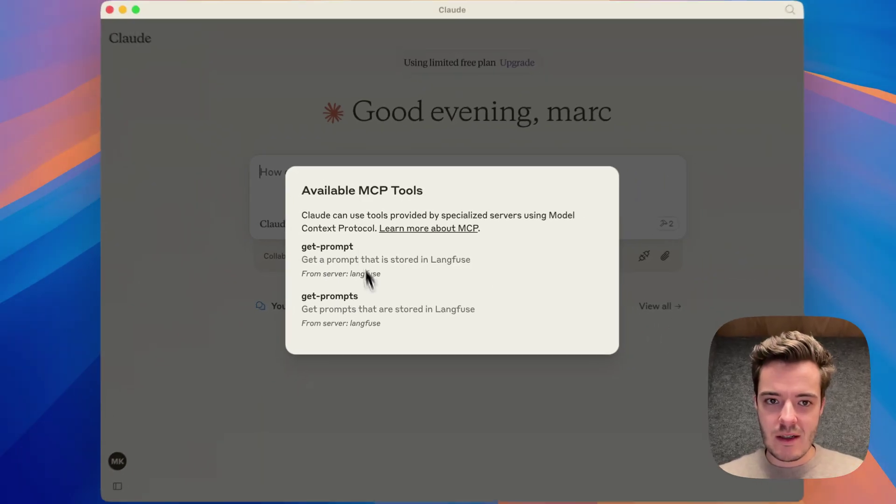
pyautogui.click(258, 192)
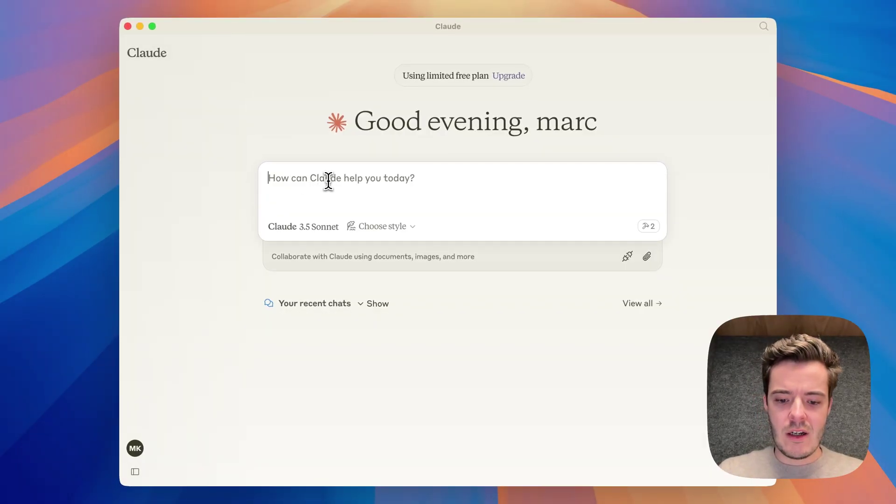
# Step: Ask "Which prompts are available?" and allow the langfuse get-prompts tool to run once
pyautogui.write('Which prompts are a')
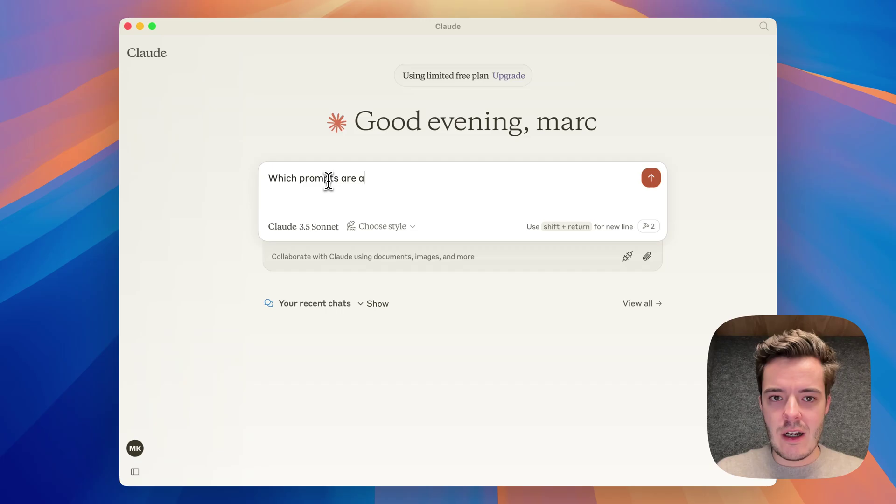
pyautogui.write('vailable?')
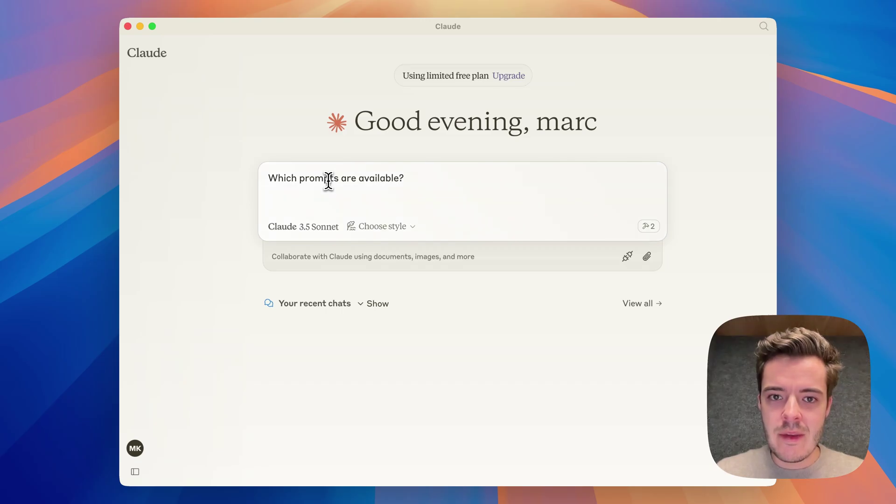
pyautogui.press('Return')
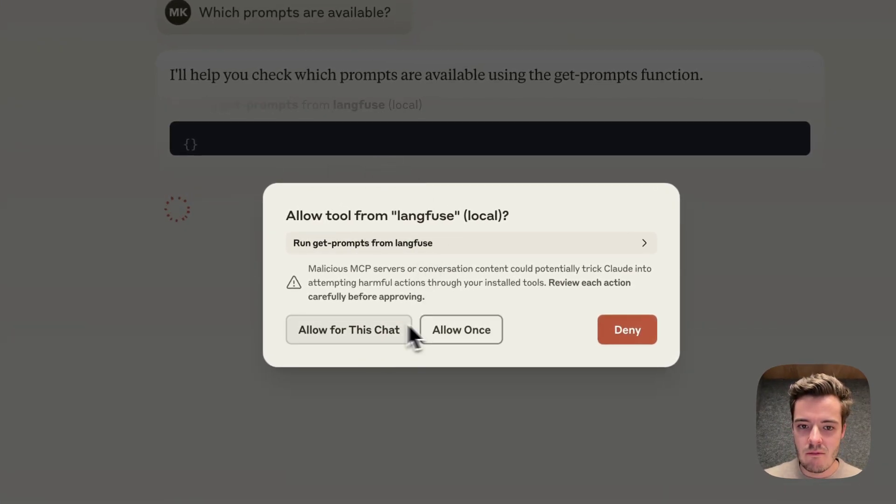
pyautogui.click(476, 331)
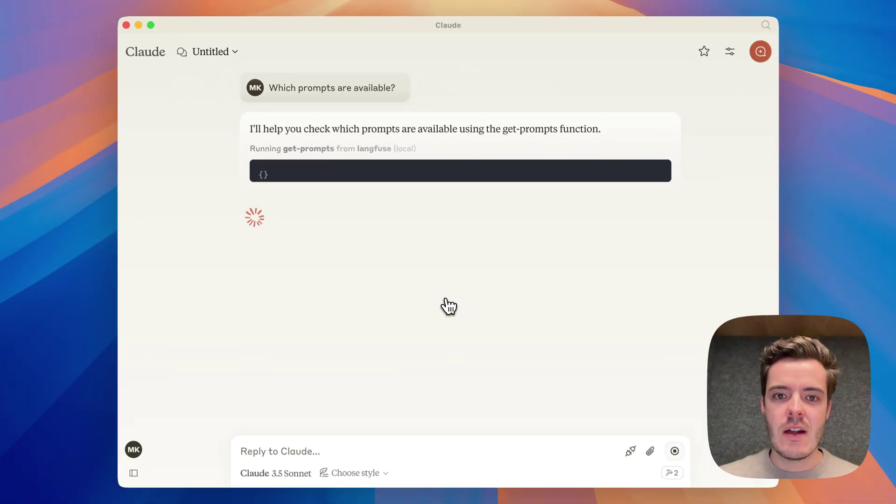
# Step: Expand the get-prompts tool result and read through its raw output and the summarized prompt list
pyautogui.click(415, 149)
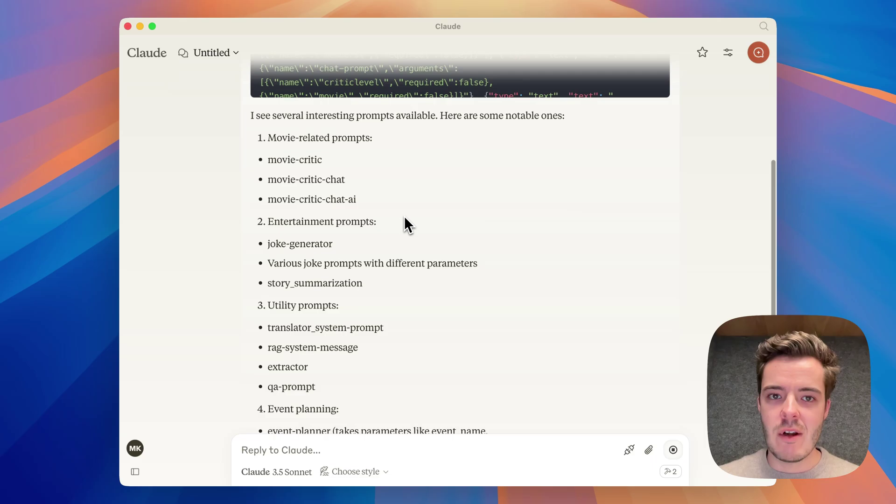
pyautogui.scroll(5, 405, 217)
pyautogui.scroll(-5, 305, 184)
pyautogui.scroll(-6, 359, 185)
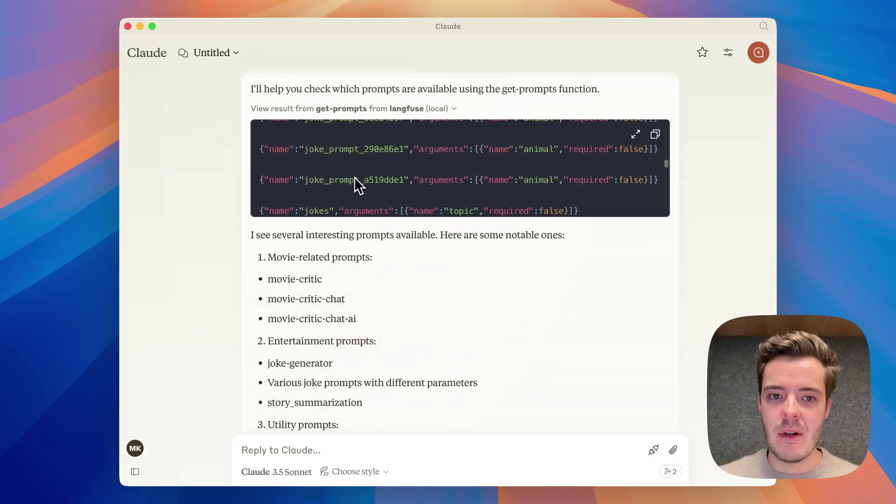
pyautogui.scroll(-5, 314, 344)
# Step: Send the follow-up message "Please plan an event" in the same chat
pyautogui.click(301, 451)
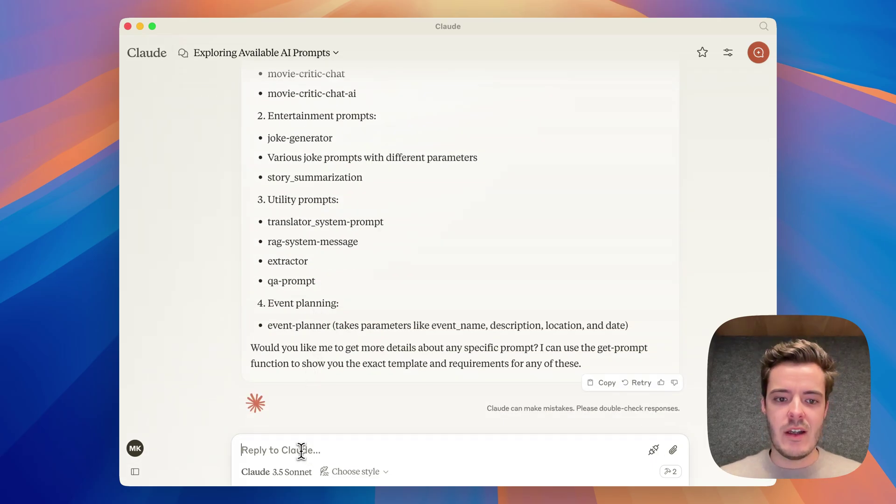
pyautogui.write('Please pla')
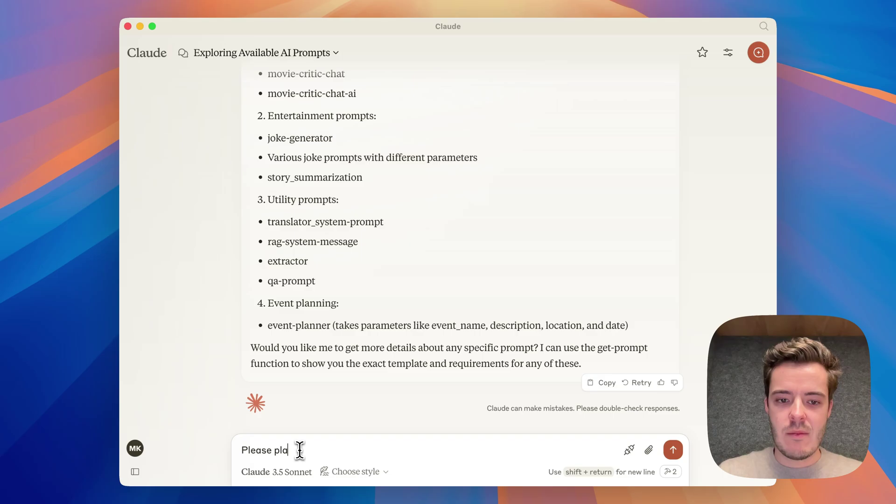
pyautogui.write('n an event')
pyautogui.press('Return')
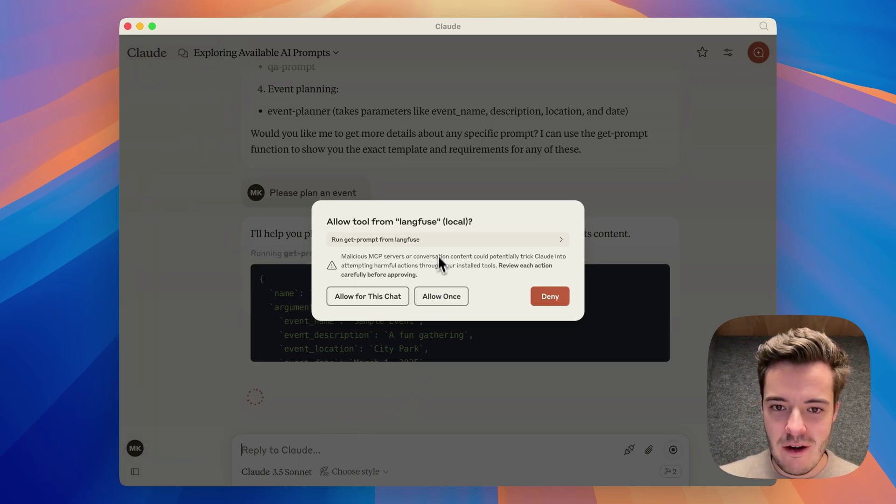
# Step: Allow the langfuse get-prompt tool to run once and expand its result to read the event-planner prompt text and the reply
pyautogui.click(448, 307)
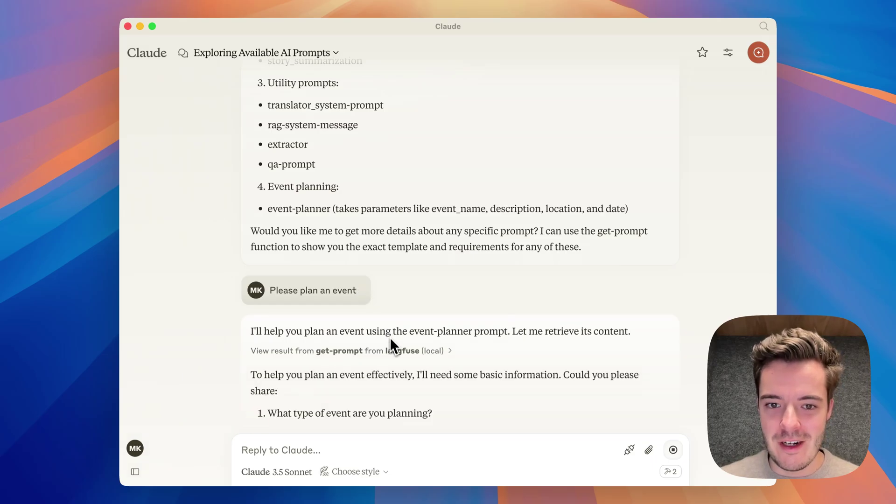
pyautogui.scroll(-5, 434, 327)
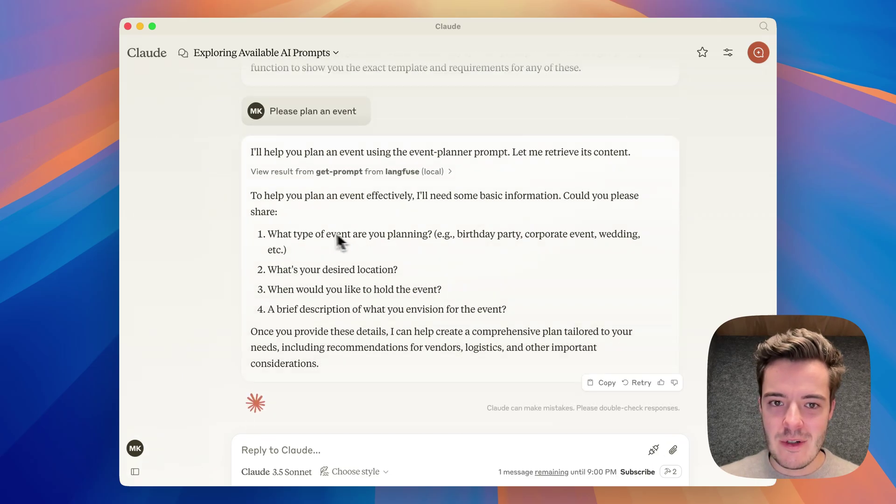
pyautogui.click(407, 174)
pyautogui.scroll(-5, 416, 236)
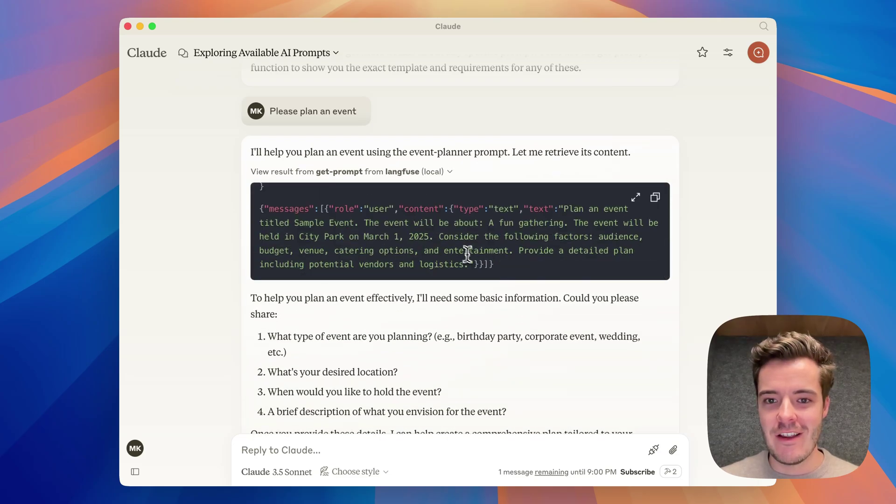
pyautogui.moveTo(479, 264); pyautogui.dragTo(340, 211)
pyautogui.scroll(-4, 415, 327)
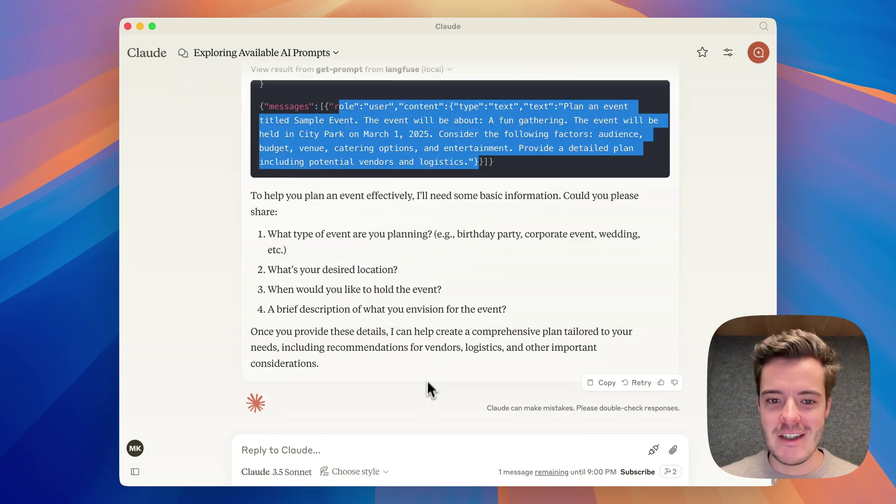
# Step: Reply with the event details on separate lines: "Birthday party", whom it is for (the person's first name), "London" and "Tomorrow"
pyautogui.click(260, 455)
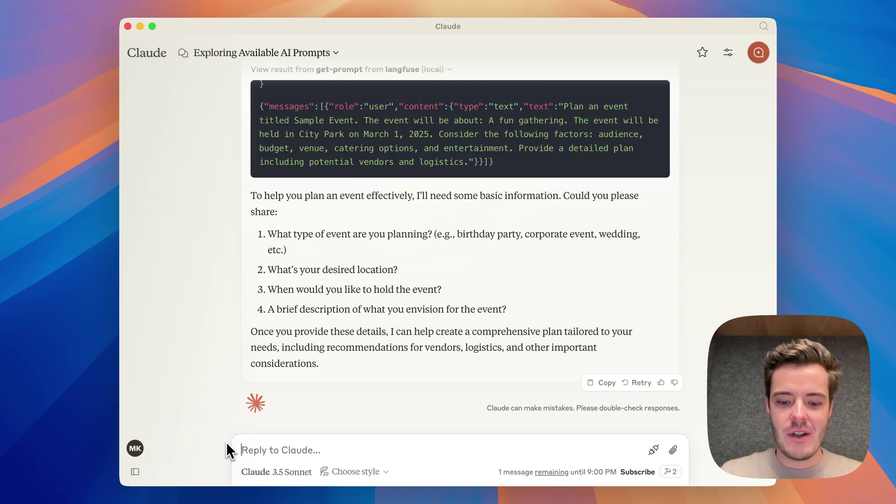
pyautogui.write('Birth')
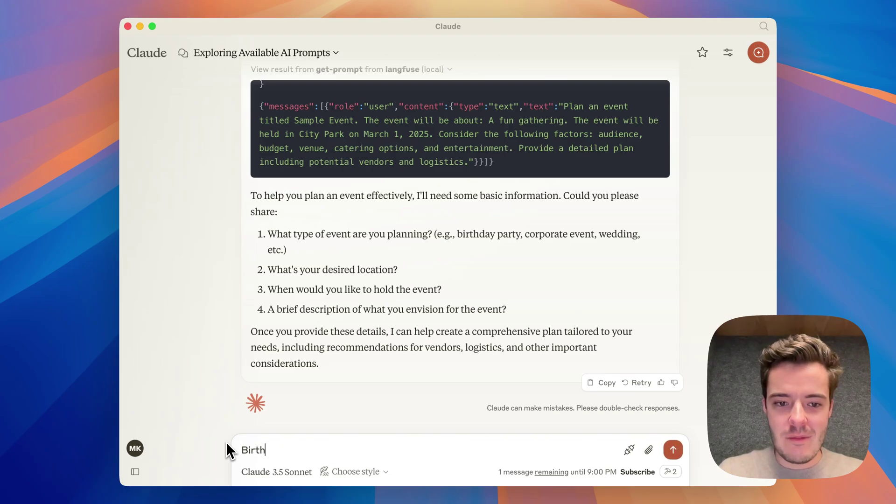
pyautogui.write('day party')
pyautogui.hotkey('shift', 'Return')
pyautogui.hotkey('shift', 'Return')
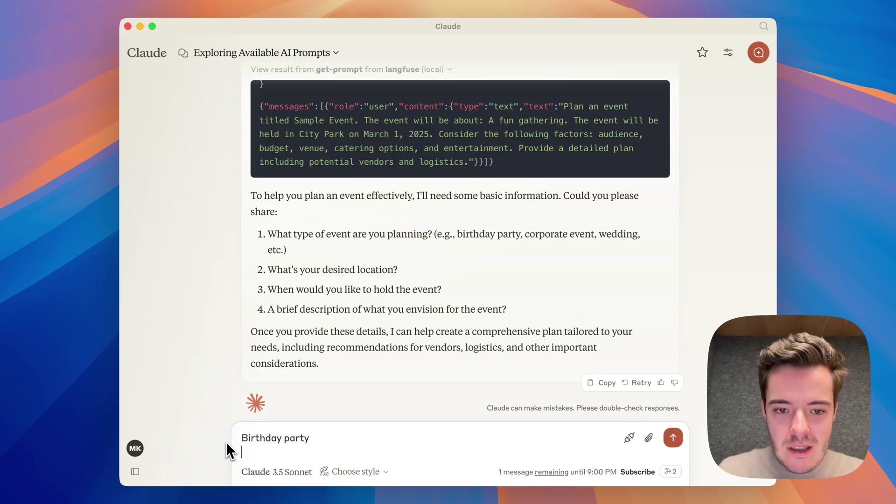
pyautogui.write('For ')
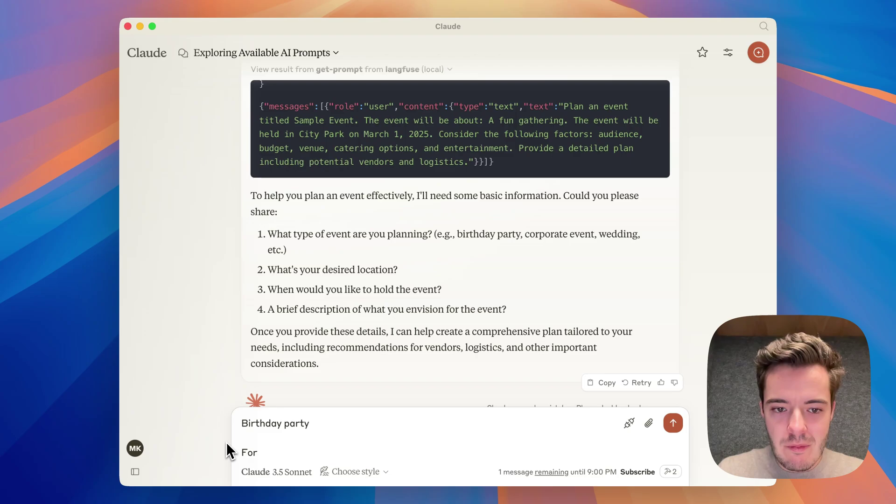
pyautogui.write('Marc')
pyautogui.hotkey('shift', 'Return')
pyautogui.hotkey('shift', 'Return')
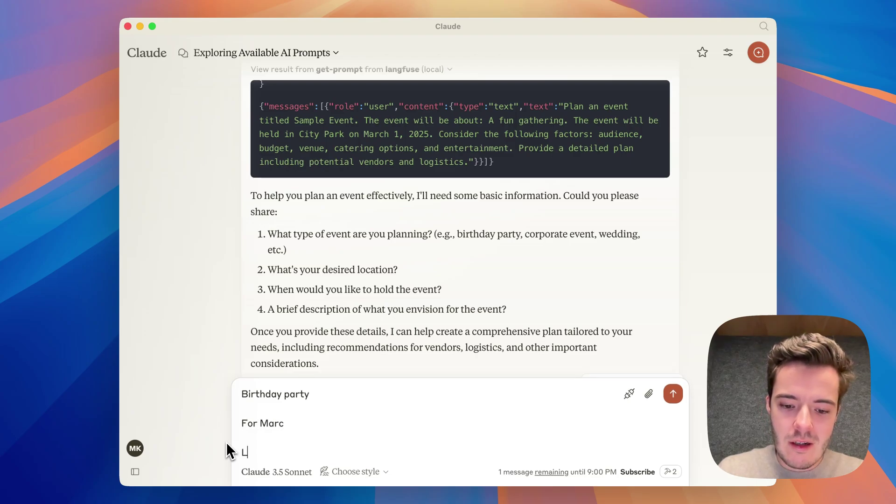
pyautogui.write('London')
pyautogui.hotkey('shift', 'Return')
pyautogui.hotkey('shift', 'Return')
pyautogui.write('Tomorrow')
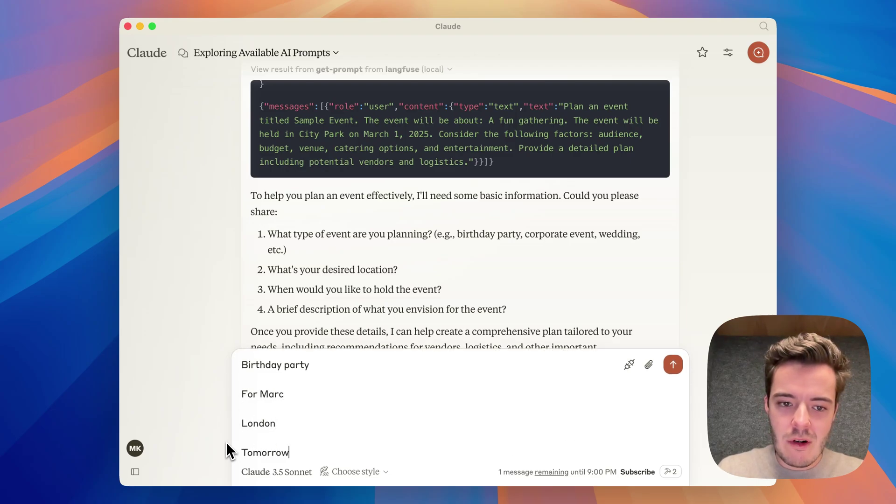
pyautogui.press('Return')
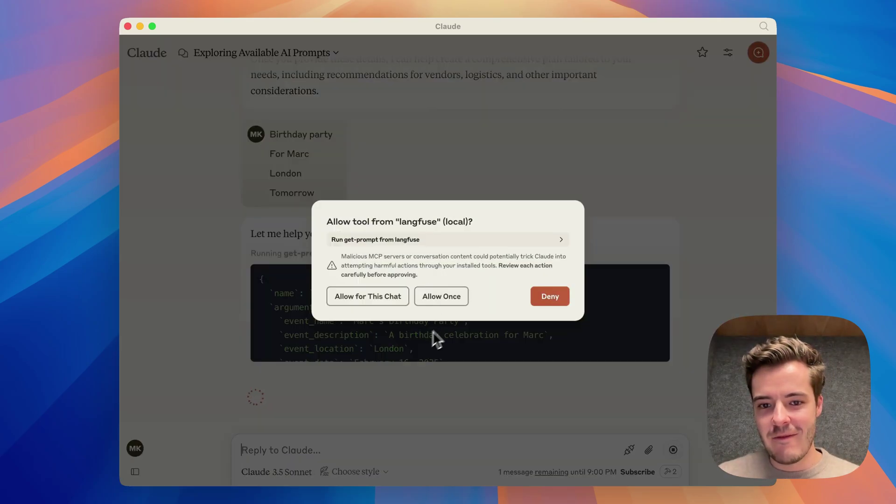
# Step: Allow the langfuse get-prompt tool once and review the filled-in event-planner prompt, the generated party plan and the earlier conversation
pyautogui.click(442, 299)
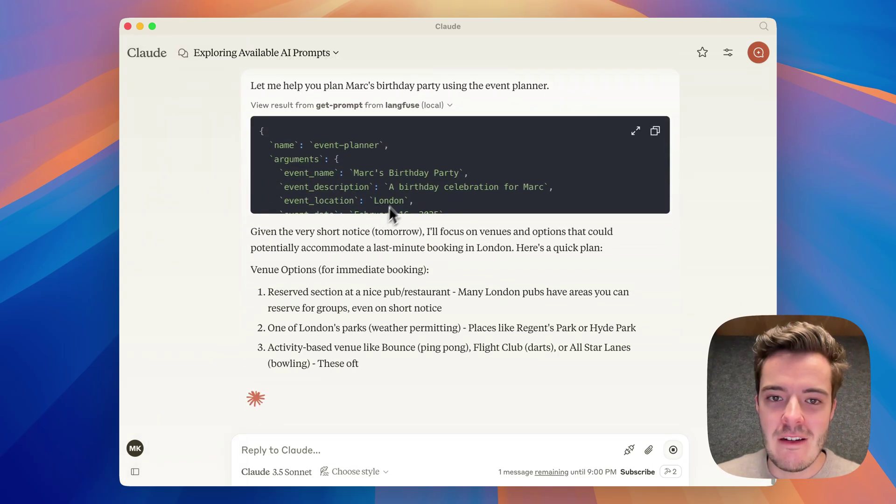
pyautogui.scroll(-3, 392, 206)
pyautogui.scroll(3, 405, 253)
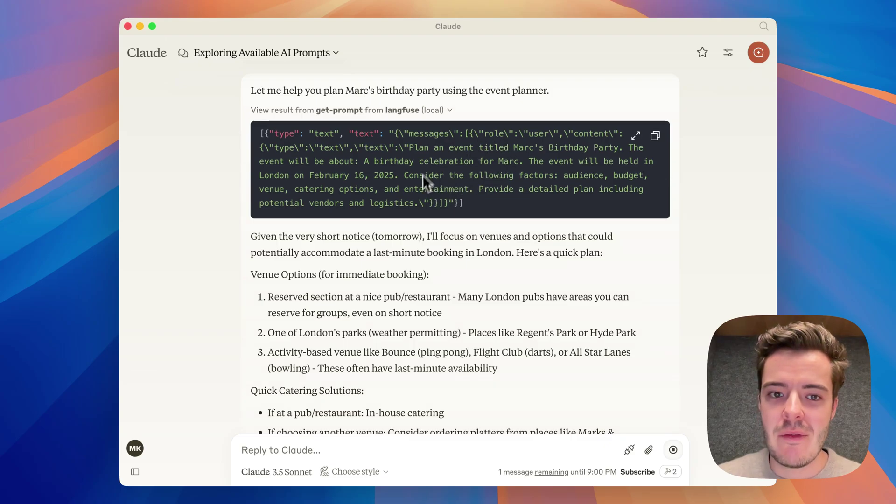
pyautogui.scroll(-2, 329, 268)
pyautogui.moveTo(256, 171); pyautogui.dragTo(346, 365)
pyautogui.scroll(-5, 345, 363)
pyautogui.scroll(-5, 345, 363)
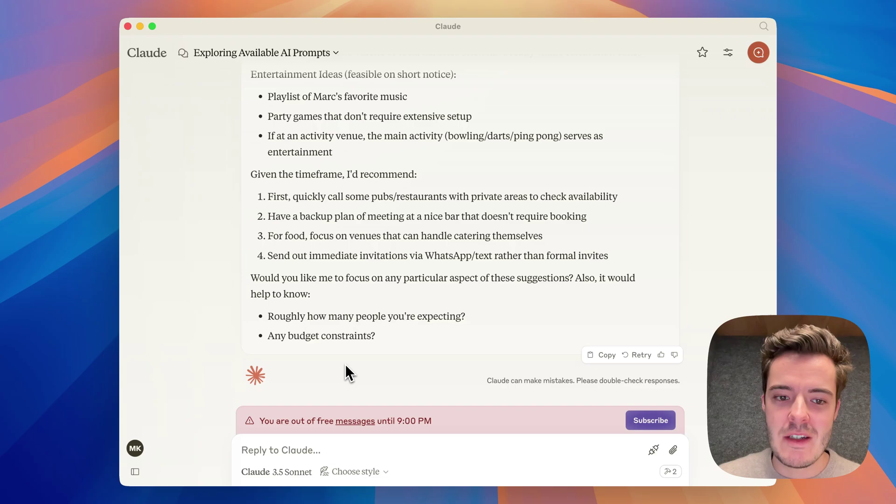
pyautogui.scroll(20, 346, 363)
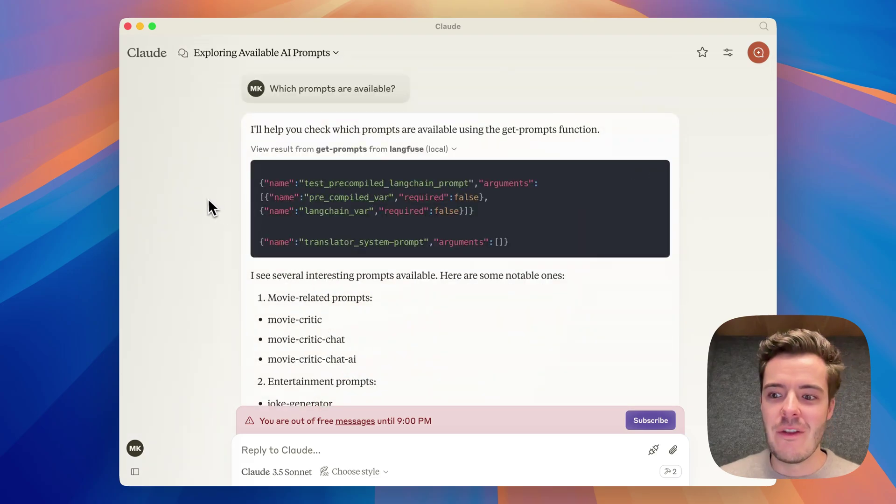